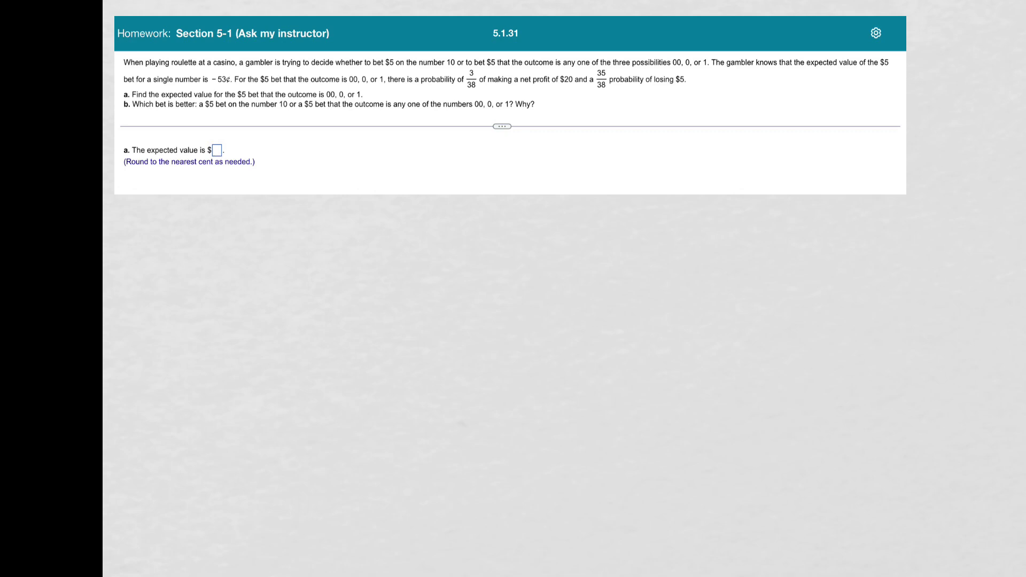
# Step: Underline the $20-profit and $5-loss probabilities, then begin the 'Win' label below
pyautogui.moveTo(413, 95); pyautogui.dragTo(573, 92)
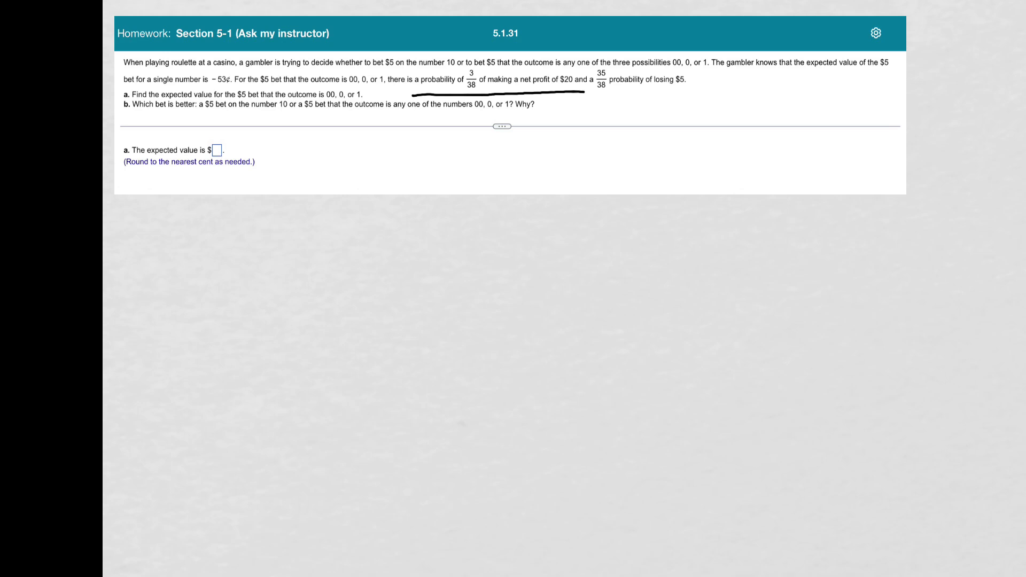
pyautogui.moveTo(584, 93); pyautogui.dragTo(688, 92)
pyautogui.moveTo(301, 205); pyautogui.dragTo(342, 215)
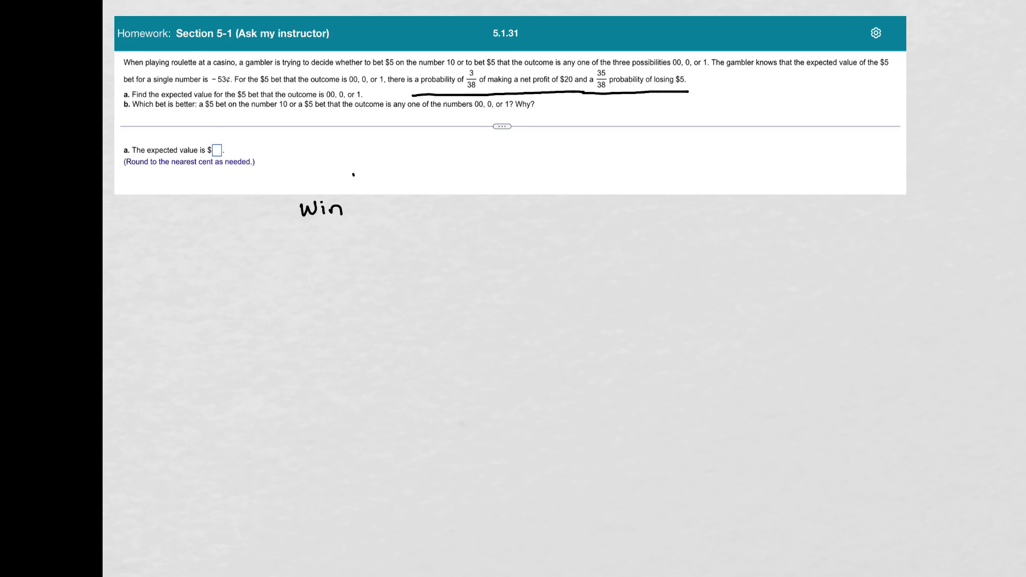
# Step: Draw the table's grid lines, write the Win payout 20, and label the lose row
pyautogui.moveTo(352, 173); pyautogui.dragTo(364, 293)
pyautogui.moveTo(289, 193); pyautogui.dragTo(485, 189)
pyautogui.moveTo(412, 170); pyautogui.dragTo(433, 298)
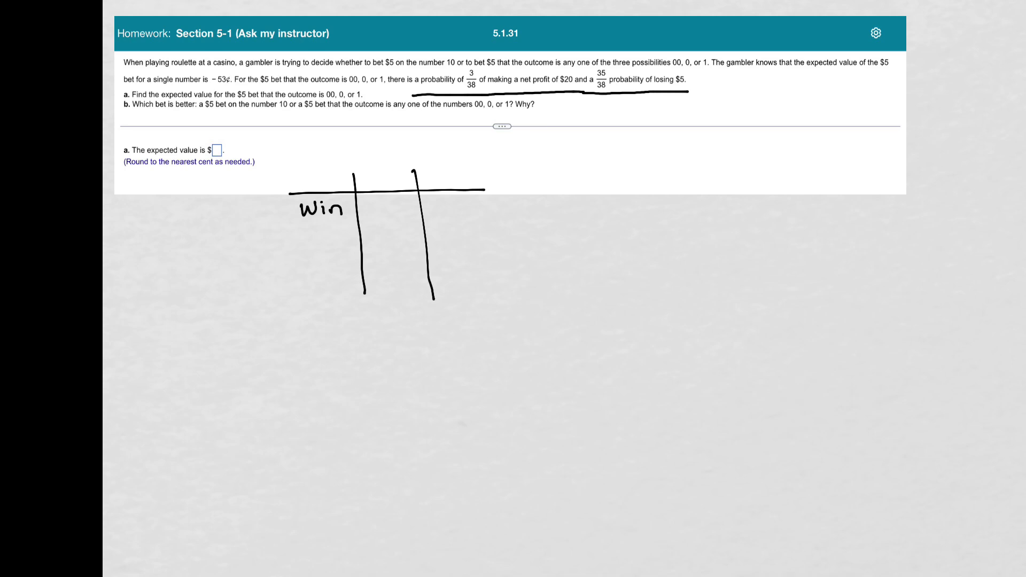
pyautogui.moveTo(379, 203)
pyautogui.mouseDown()
pyautogui.moveTo(388, 214)
pyautogui.moveTo(397, 202)
pyautogui.mouseUp()
pyautogui.moveTo(301, 257)
pyautogui.mouseDown()
pyautogui.moveTo(303, 272)
pyautogui.moveTo(338, 260)
pyautogui.moveTo(398, 263)
pyautogui.mouseUp()
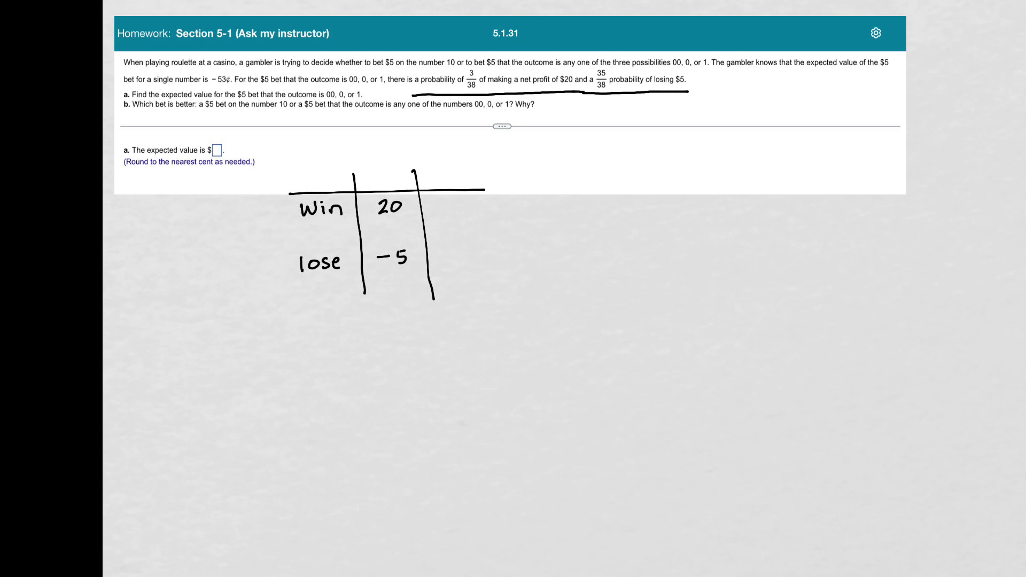
# Step: Add the x and P(x) headers and the 35/38 loss probability, then begin 'E ='
pyautogui.moveTo(378, 172)
pyautogui.mouseDown()
pyautogui.moveTo(390, 183)
pyautogui.moveTo(377, 184)
pyautogui.mouseUp()
pyautogui.moveTo(437, 172)
pyautogui.mouseDown()
pyautogui.moveTo(436, 186)
pyautogui.moveTo(452, 187)
pyautogui.mouseUp()
pyautogui.moveTo(456, 172)
pyautogui.mouseDown()
pyautogui.moveTo(469, 188)
pyautogui.moveTo(440, 214)
pyautogui.moveTo(461, 217)
pyautogui.moveTo(476, 202)
pyautogui.mouseUp()
pyautogui.moveTo(441, 240)
pyautogui.mouseDown()
pyautogui.moveTo(443, 255)
pyautogui.moveTo(468, 240)
pyautogui.moveTo(464, 265)
pyautogui.moveTo(486, 256)
pyautogui.mouseUp()
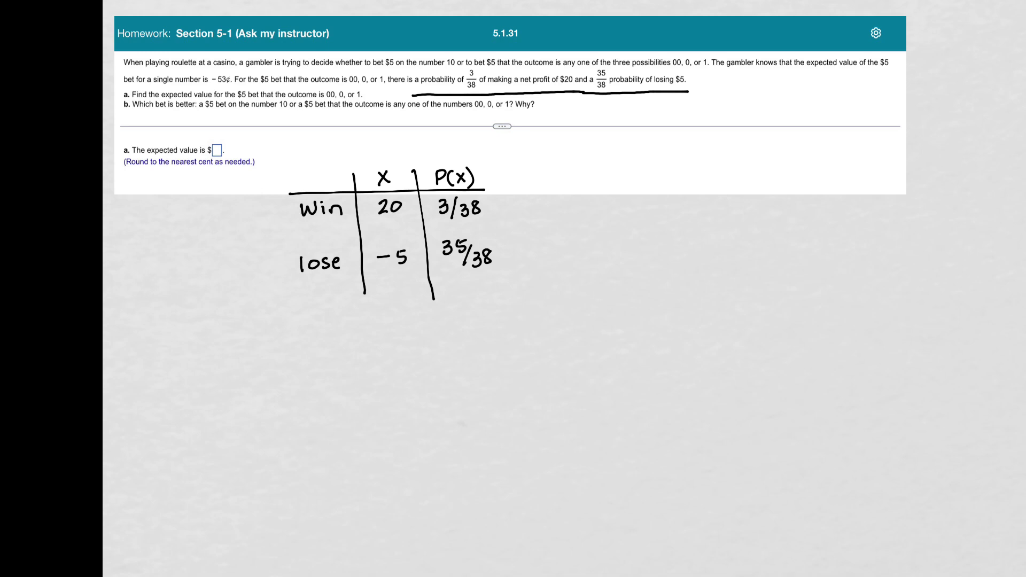
pyautogui.moveTo(558, 200)
pyautogui.mouseDown()
pyautogui.moveTo(567, 217)
pyautogui.moveTo(566, 206)
pyautogui.moveTo(587, 214)
pyautogui.mouseUp()
# Step: Write E = 20·(3/38) − 5(35/38) = −3.03, marking the minus sign, and box the result
pyautogui.moveTo(603, 202)
pyautogui.mouseDown()
pyautogui.moveTo(613, 214)
pyautogui.moveTo(621, 201)
pyautogui.moveTo(667, 217)
pyautogui.moveTo(697, 197)
pyautogui.moveTo(689, 211)
pyautogui.moveTo(737, 204)
pyautogui.mouseUp()
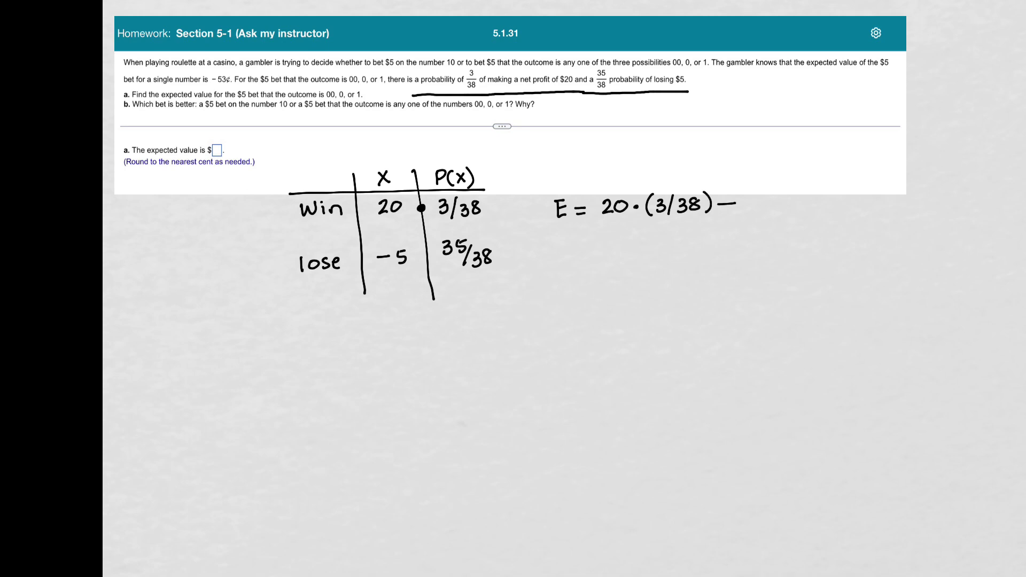
pyautogui.moveTo(378, 271)
pyautogui.mouseDown()
pyautogui.moveTo(388, 271)
pyautogui.moveTo(383, 281)
pyautogui.mouseUp()
pyautogui.moveTo(748, 196)
pyautogui.mouseDown()
pyautogui.moveTo(745, 211)
pyautogui.moveTo(759, 195)
pyautogui.moveTo(768, 218)
pyautogui.moveTo(796, 198)
pyautogui.moveTo(798, 216)
pyautogui.moveTo(809, 214)
pyautogui.mouseUp()
pyautogui.moveTo(828, 196); pyautogui.dragTo(834, 215)
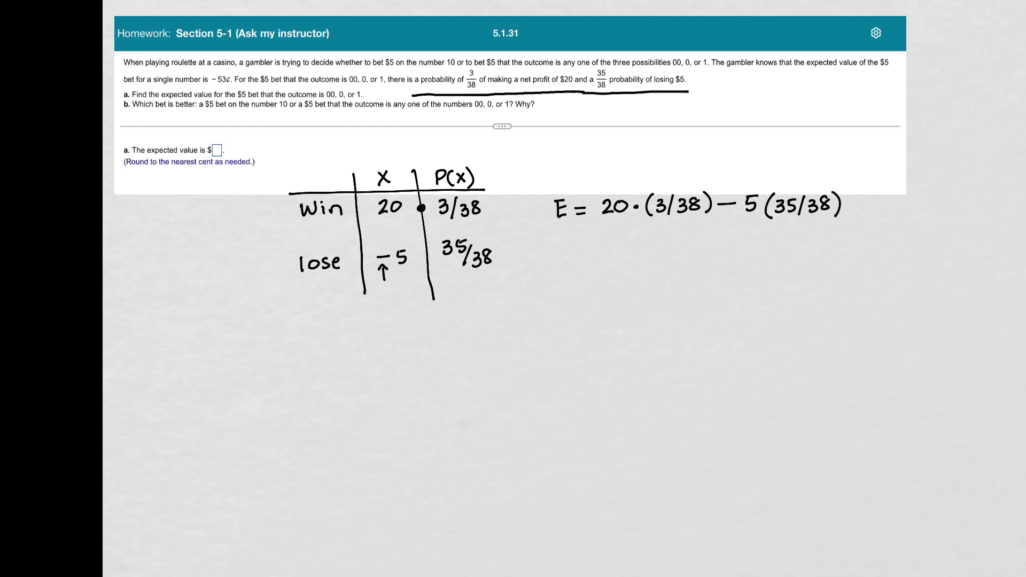
pyautogui.moveTo(578, 240); pyautogui.dragTo(590, 239)
pyautogui.moveTo(579, 246)
pyautogui.mouseDown()
pyautogui.moveTo(643, 244)
pyautogui.moveTo(633, 254)
pyautogui.moveTo(662, 242)
pyautogui.moveTo(677, 245)
pyautogui.moveTo(671, 253)
pyautogui.mouseUp()
pyautogui.moveTo(597, 234)
pyautogui.mouseDown()
pyautogui.moveTo(600, 263)
pyautogui.moveTo(689, 258)
pyautogui.moveTo(686, 228)
pyautogui.moveTo(597, 230)
pyautogui.mouseUp()
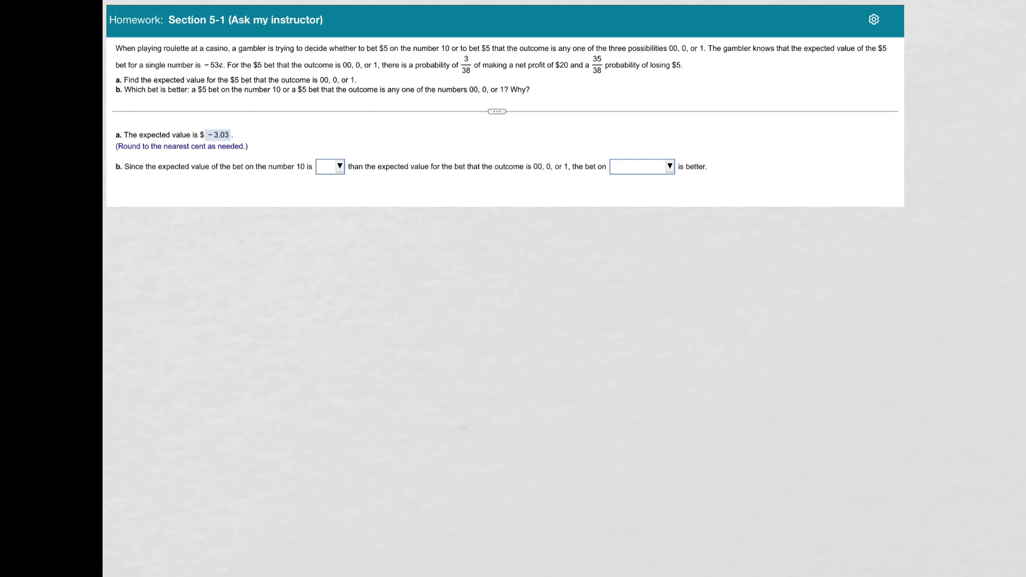
# Step: Handwrite E(ten) = −0.53 for the number-10 bet
pyautogui.moveTo(302, 231)
pyautogui.mouseDown()
pyautogui.moveTo(310, 248)
pyautogui.moveTo(313, 231)
pyautogui.moveTo(320, 254)
pyautogui.moveTo(333, 249)
pyautogui.mouseUp()
pyautogui.moveTo(328, 241); pyautogui.dragTo(362, 251)
pyautogui.moveTo(376, 239); pyautogui.dragTo(385, 240)
pyautogui.moveTo(402, 238); pyautogui.dragTo(457, 246)
pyautogui.click(438, 243)
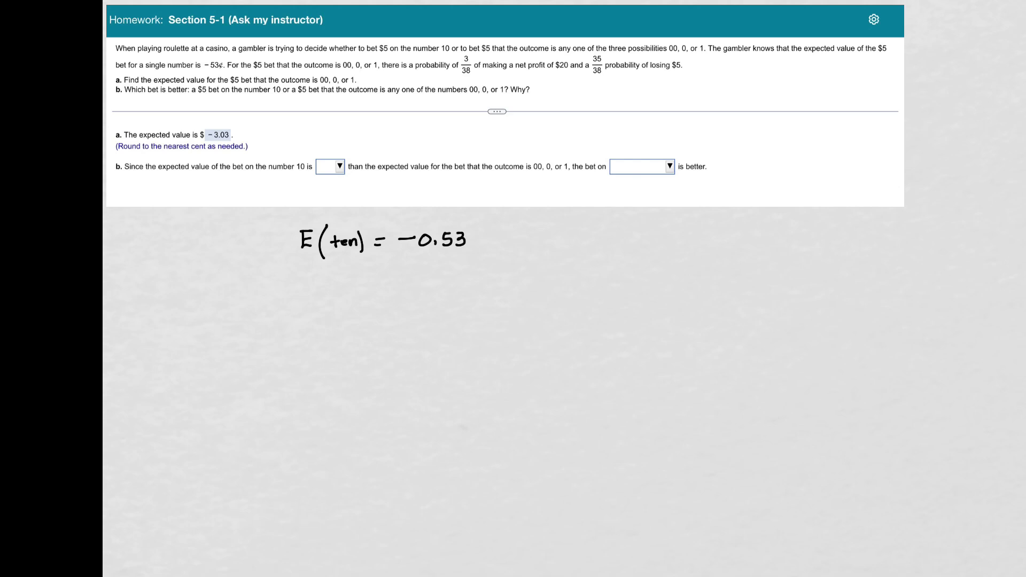
# Step: Handwrite E(00, 0, 1) = −3.03 below it
pyautogui.moveTo(302, 286)
pyautogui.mouseDown()
pyautogui.moveTo(301, 303)
pyautogui.moveTo(314, 303)
pyautogui.moveTo(312, 289)
pyautogui.moveTo(324, 317)
pyautogui.moveTo(331, 293)
pyautogui.moveTo(342, 294)
pyautogui.mouseUp()
pyautogui.moveTo(349, 302)
pyautogui.mouseDown()
pyautogui.moveTo(347, 312)
pyautogui.moveTo(363, 291)
pyautogui.moveTo(390, 311)
pyautogui.moveTo(478, 287)
pyautogui.moveTo(498, 293)
pyautogui.moveTo(491, 301)
pyautogui.mouseUp()
pyautogui.click(467, 298)
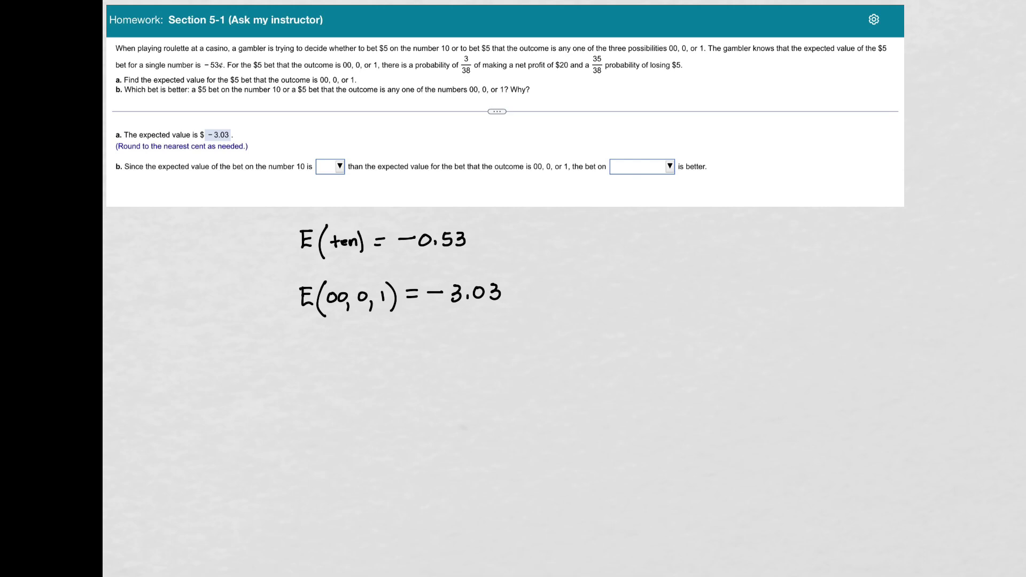
# Step: Handwrite 'greater' above part b's first dropdown and 'ten' above the second
pyautogui.moveTo(325, 142)
pyautogui.mouseDown()
pyautogui.moveTo(318, 158)
pyautogui.moveTo(336, 142)
pyautogui.moveTo(362, 151)
pyautogui.moveTo(366, 143)
pyautogui.mouseUp()
pyautogui.moveTo(364, 145); pyautogui.dragTo(379, 141)
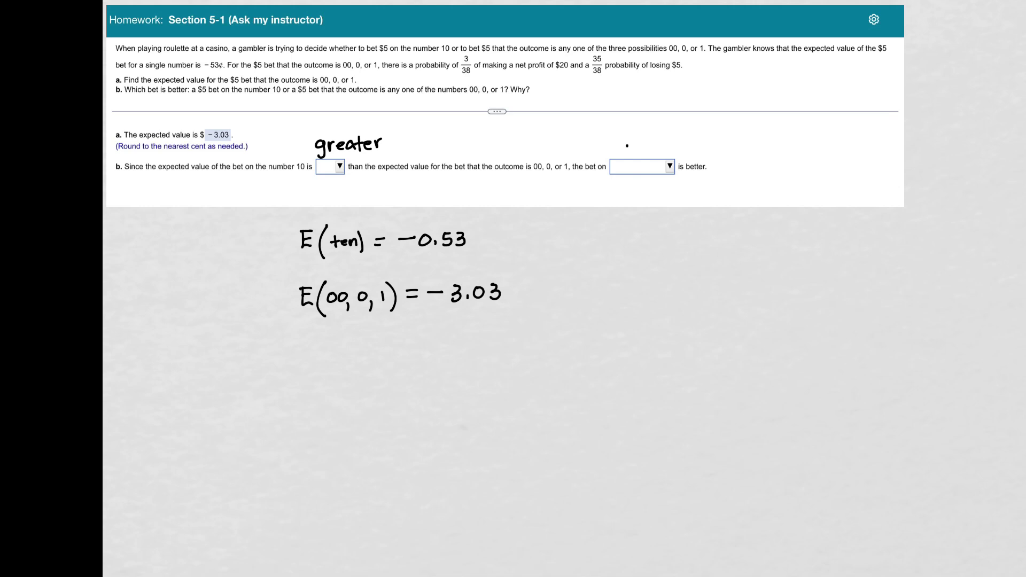
pyautogui.moveTo(627, 145)
pyautogui.mouseDown()
pyautogui.moveTo(626, 158)
pyautogui.moveTo(659, 157)
pyautogui.mouseUp()
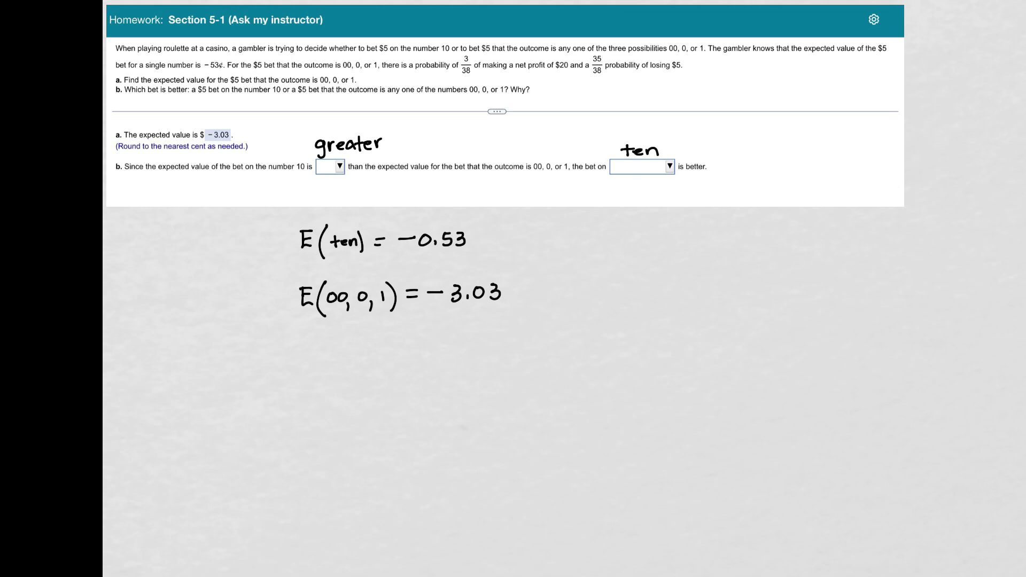